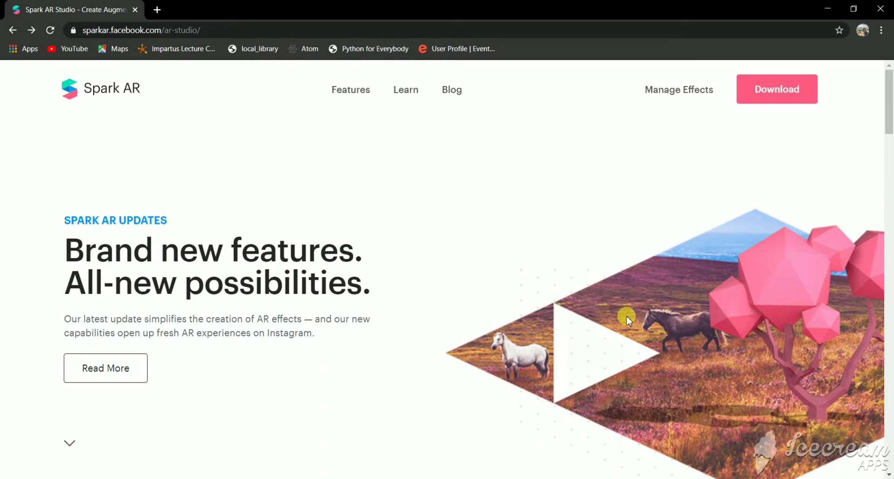
Open the Spark AR Studio download page from the Spark AR website.
click(811, 83)
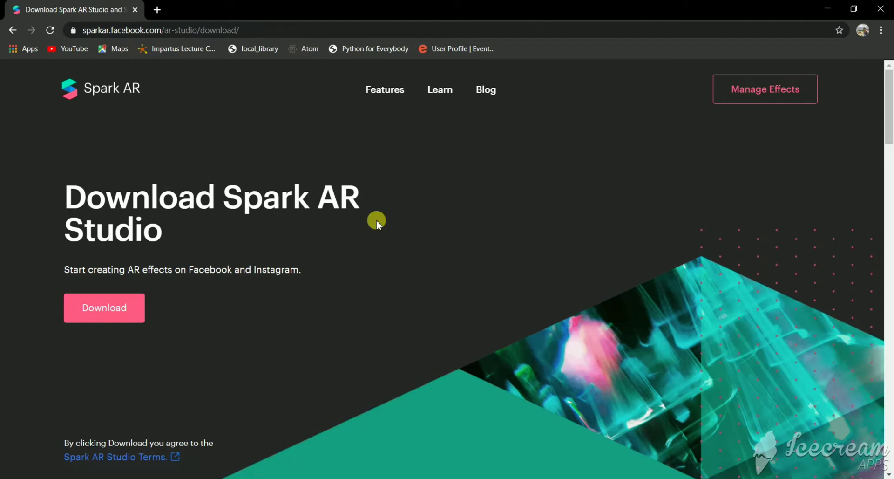
click(764, 478)
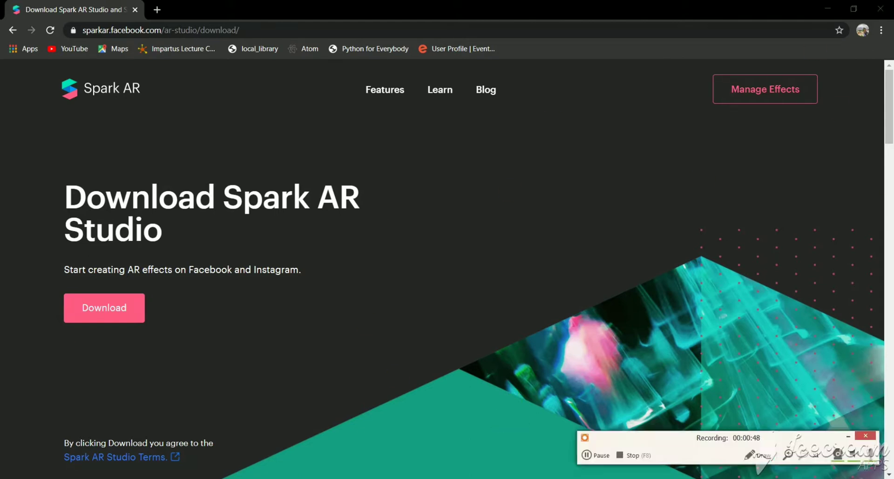
click(601, 455)
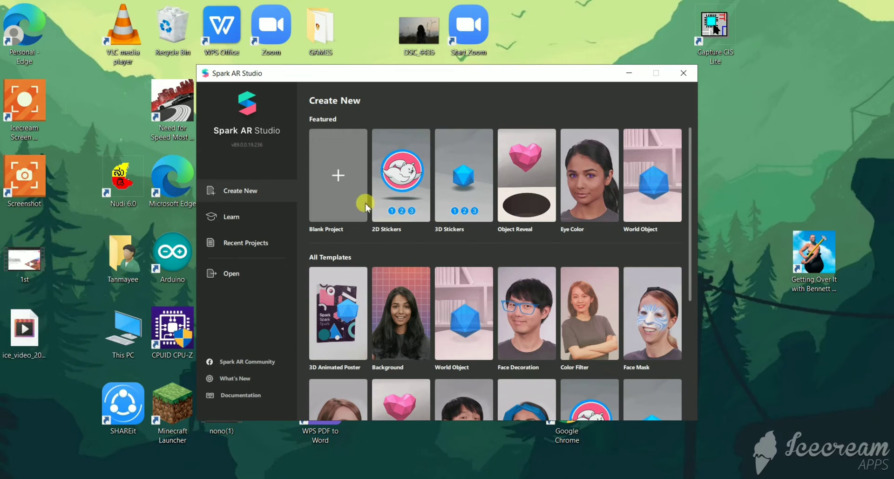
Create a blank project and maximize its window.
click(338, 193)
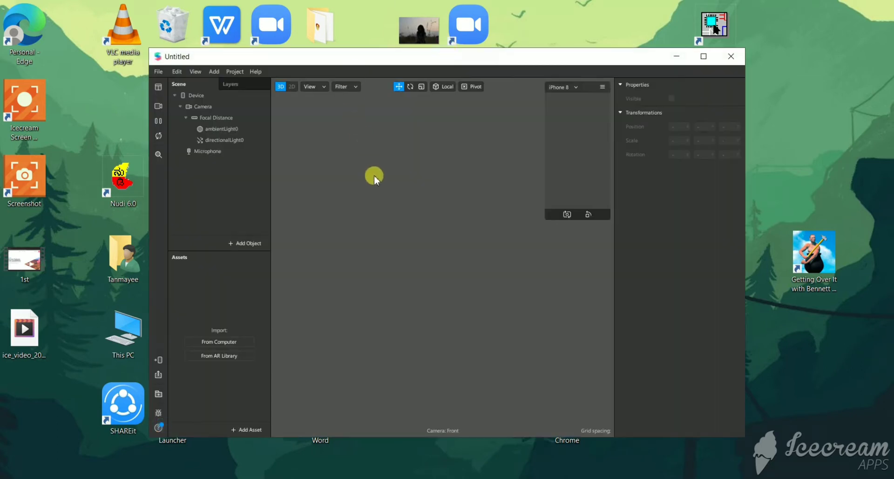
double_click(503, 56)
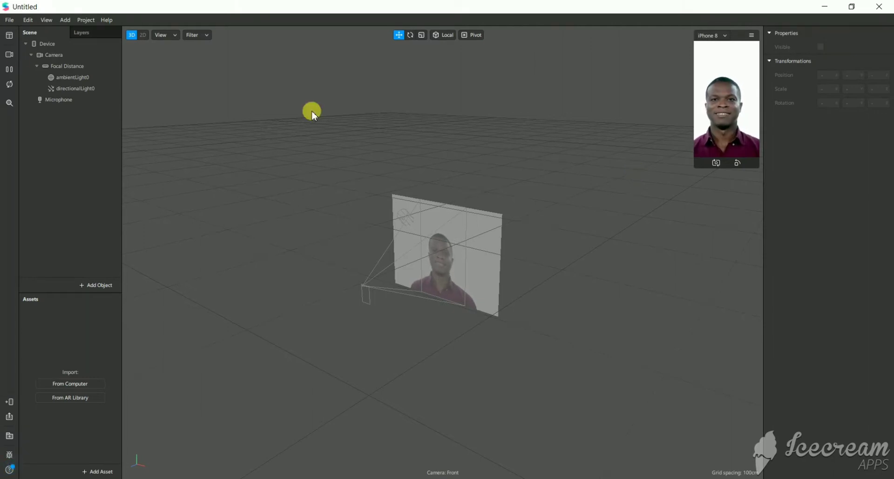
Try the different real-time simulation people in the preview and keep the woman in the first row's fourth video.
click(9, 58)
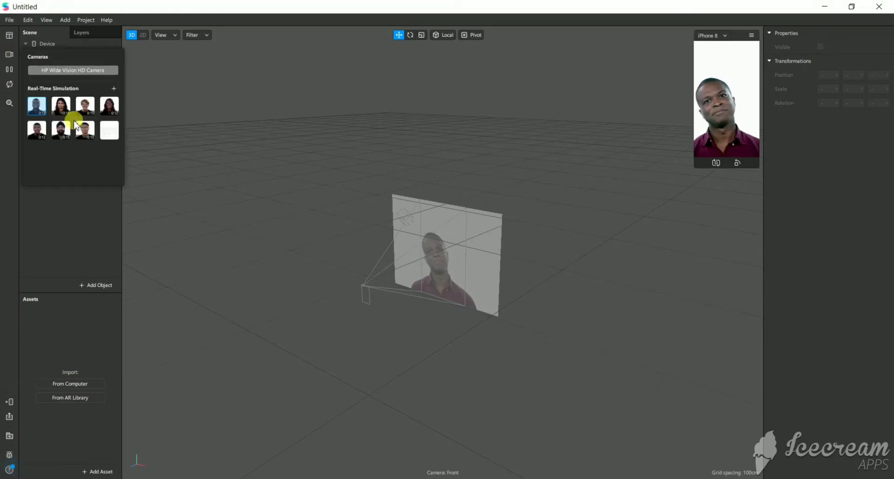
click(54, 107)
click(77, 106)
click(110, 105)
click(88, 130)
click(61, 129)
click(37, 129)
click(39, 110)
click(61, 104)
click(86, 104)
click(110, 105)
click(10, 69)
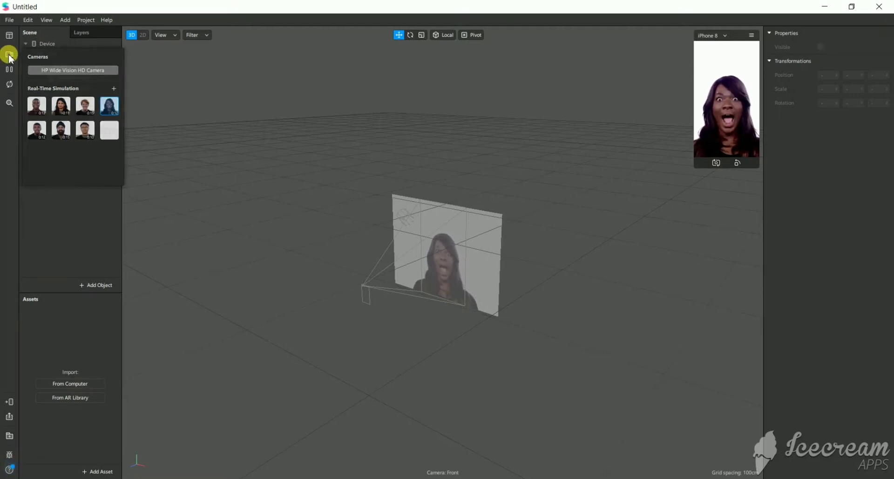
click(61, 232)
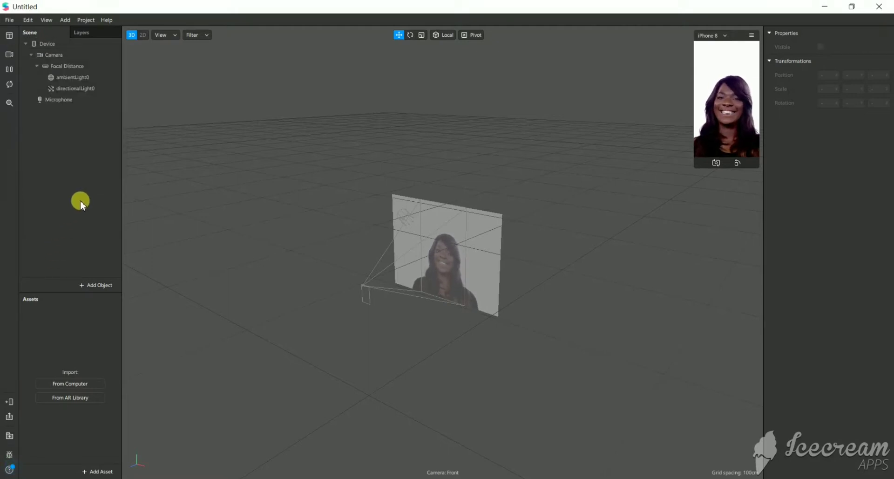
Insert a face tracker into the scene and add a face mesh as its child.
click(97, 284)
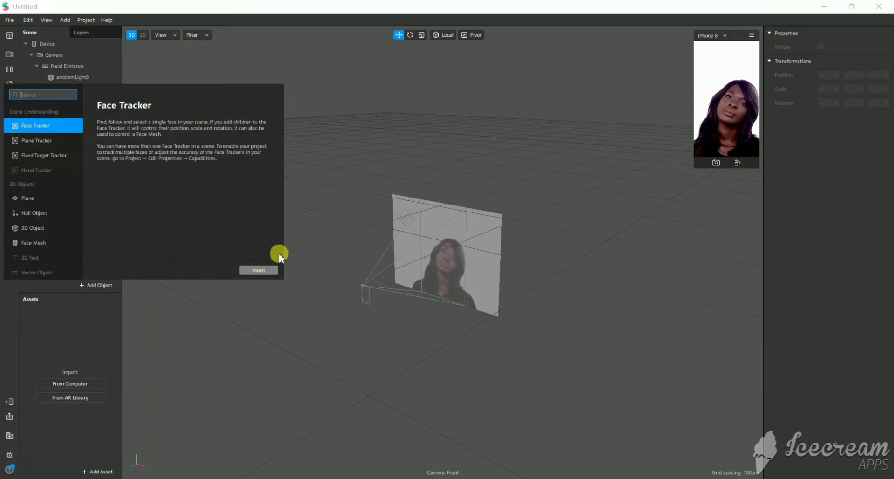
click(269, 270)
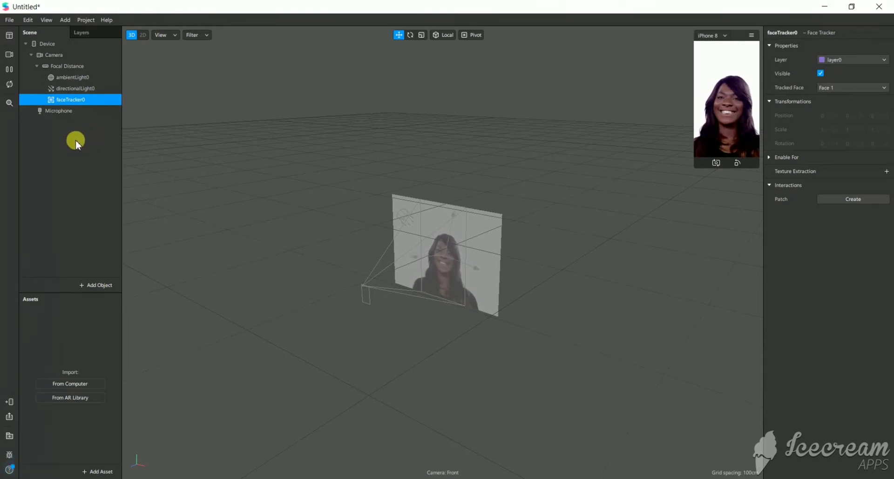
right_click(86, 101)
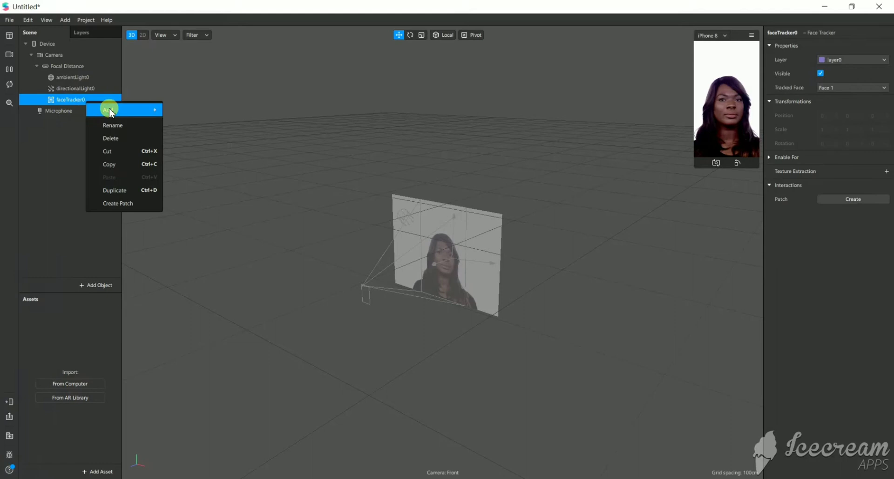
mouse_move(150, 110)
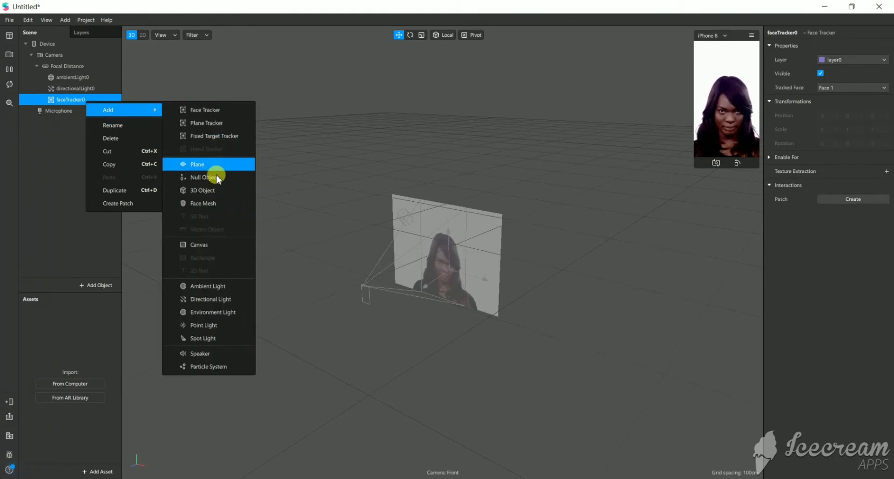
click(216, 202)
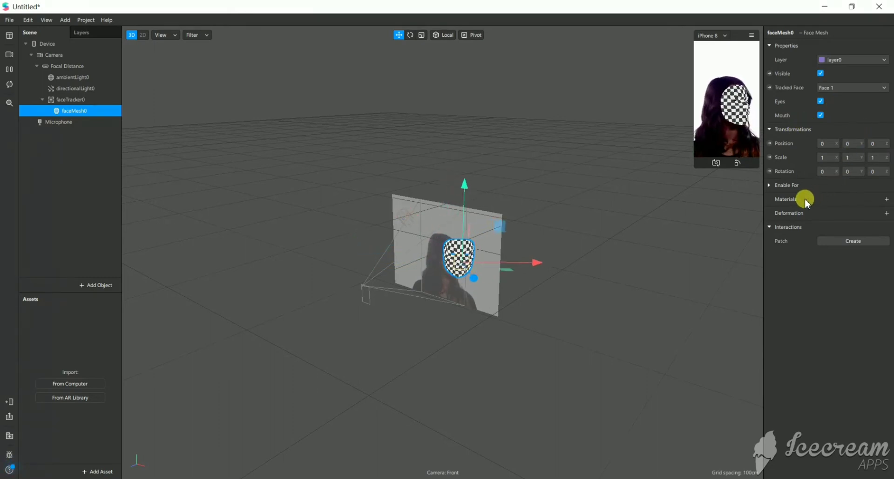
Create a new material for the face mesh and rename it firstlayer.
click(887, 200)
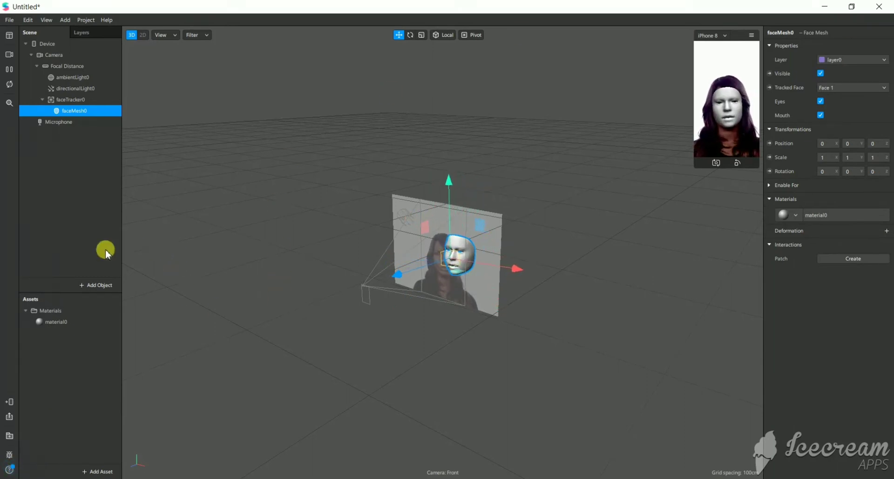
click(55, 323)
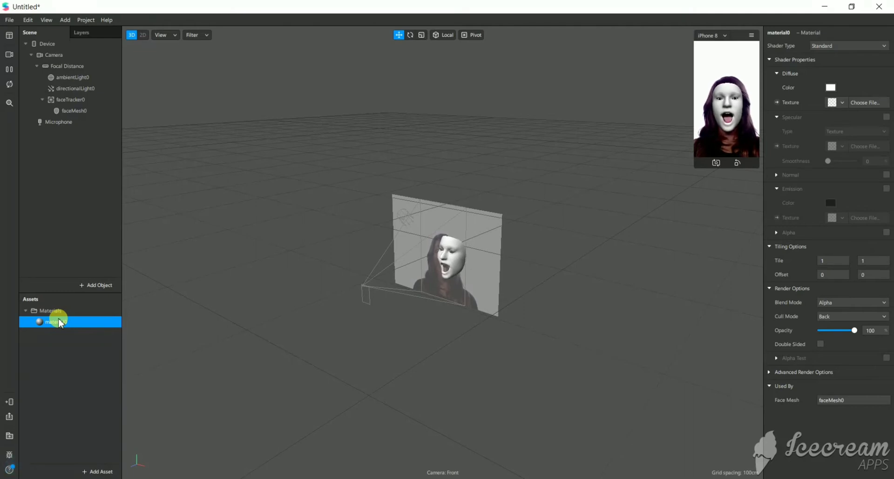
right_click(59, 322)
click(64, 330)
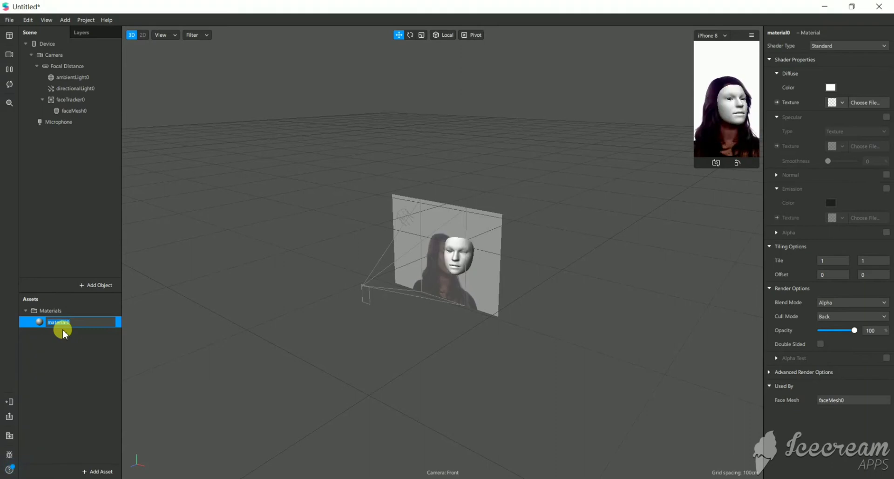
text(firstlayer)
key(Return)
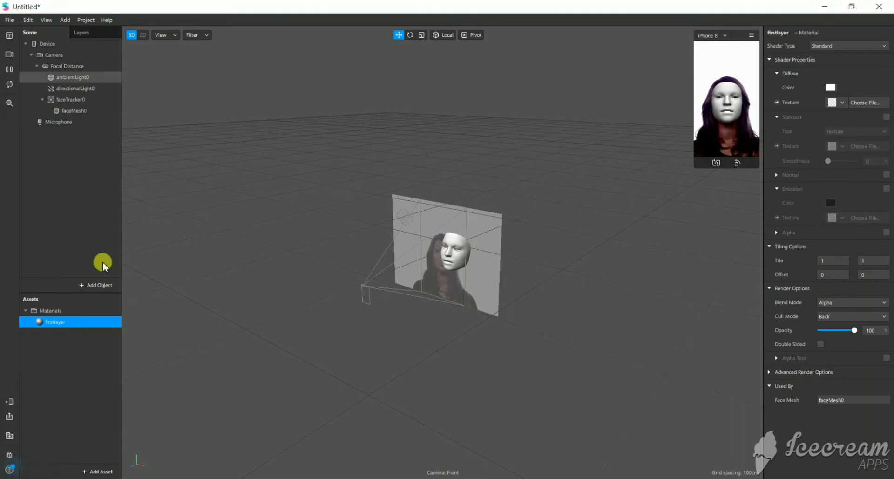
Search the AR Library's 3D objects for "glasses" and browse the models.
click(110, 471)
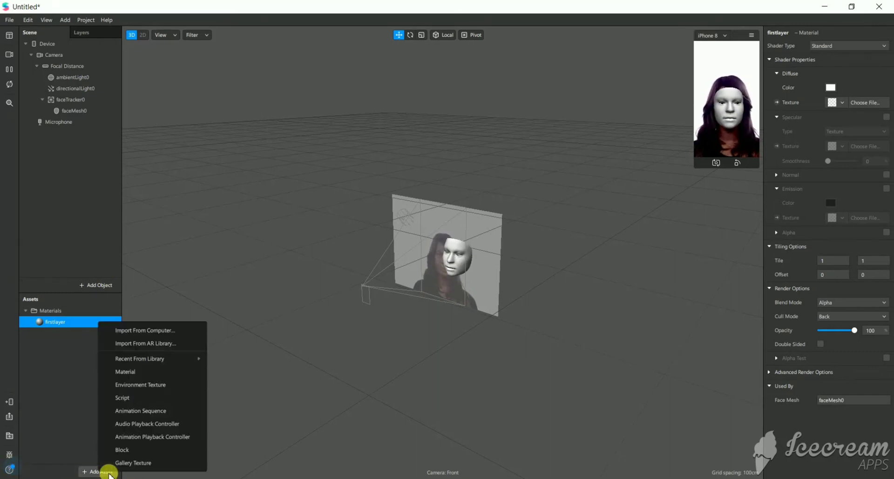
click(166, 343)
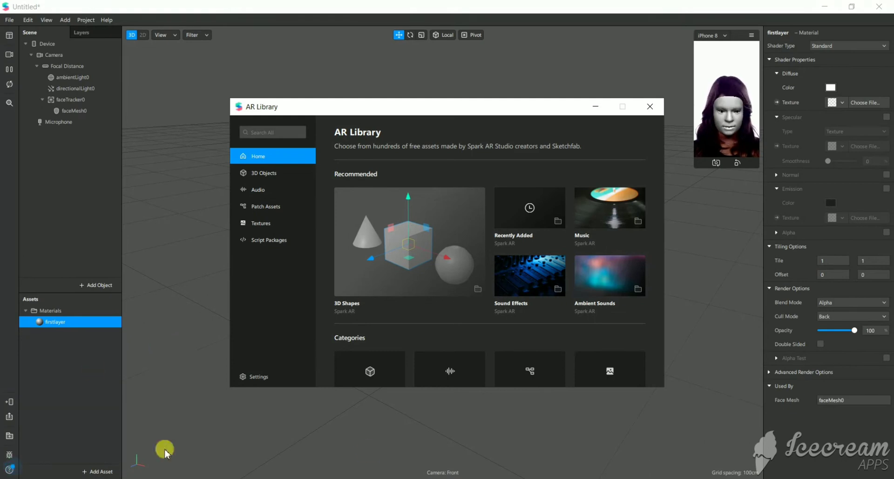
click(246, 172)
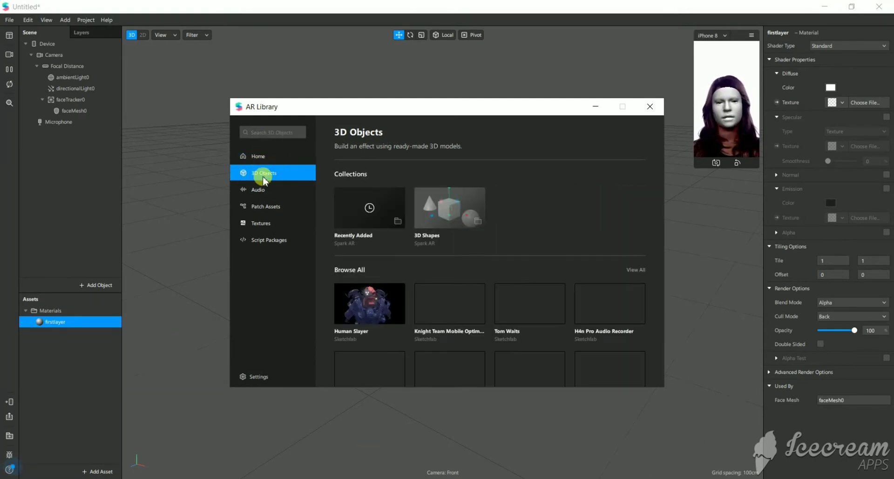
click(289, 129)
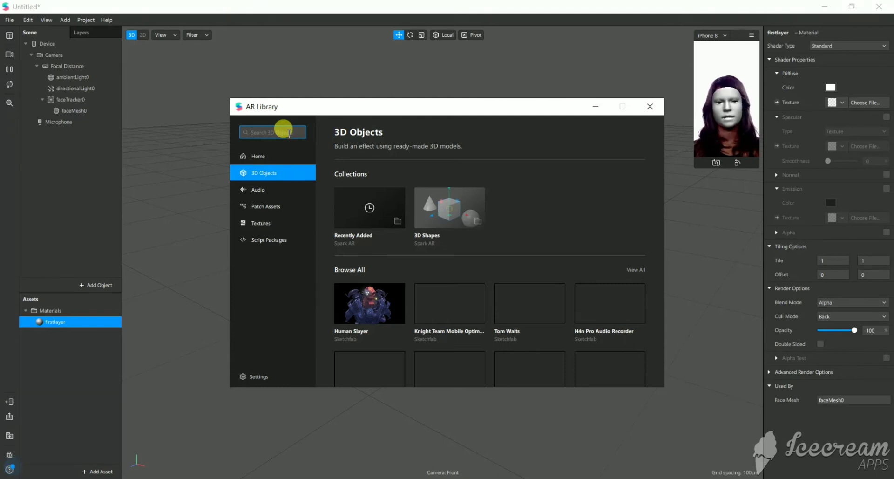
text(glas)
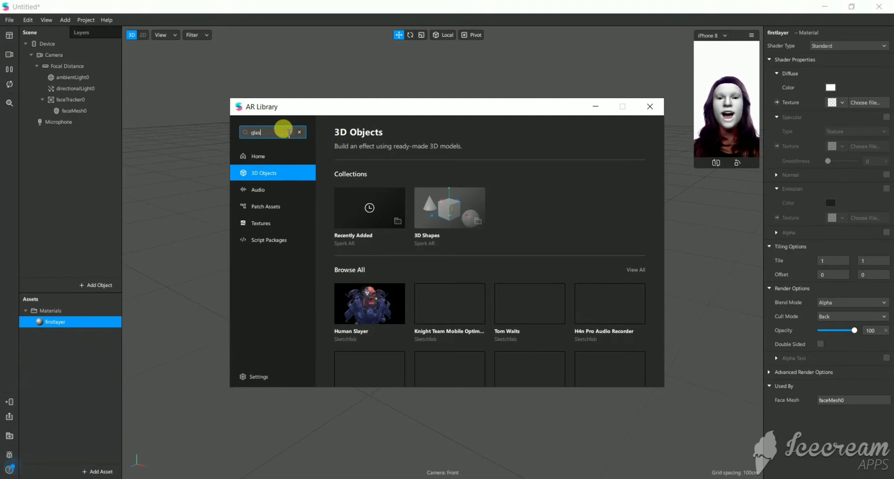
text(ses)
key(Return)
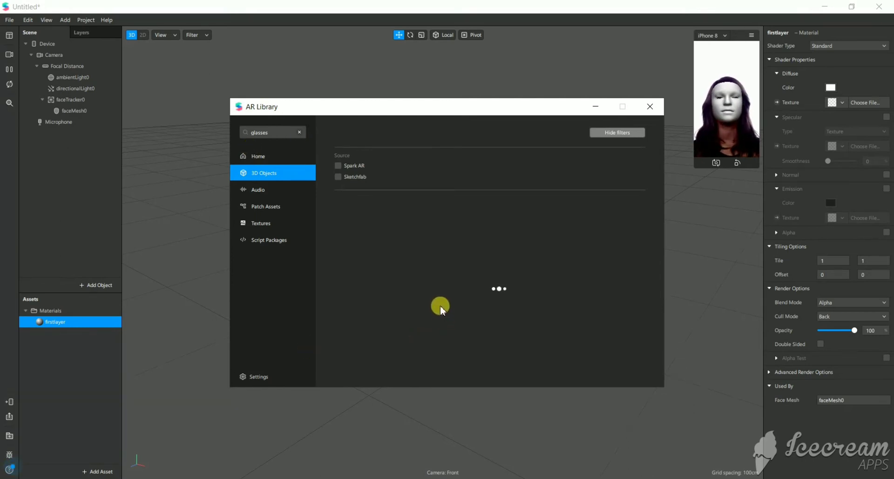
scroll(442, 293, down, 3)
scroll(443, 286, up, 3)
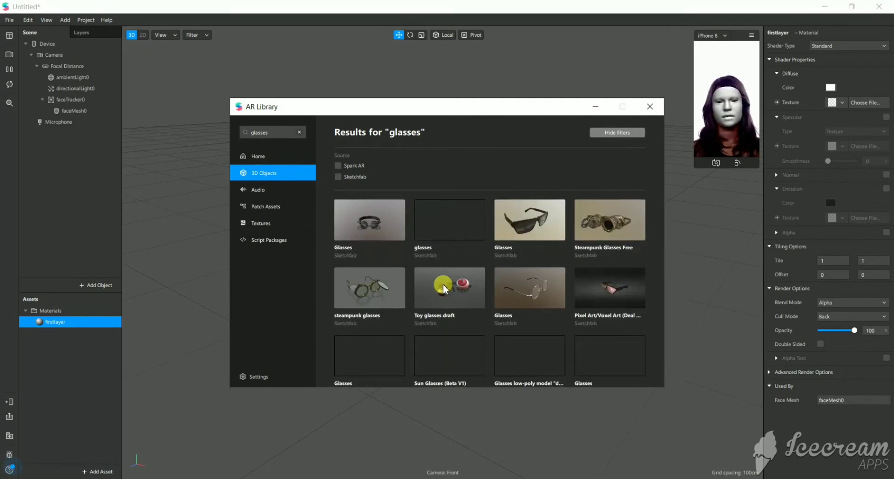
scroll(580, 301, down, 5)
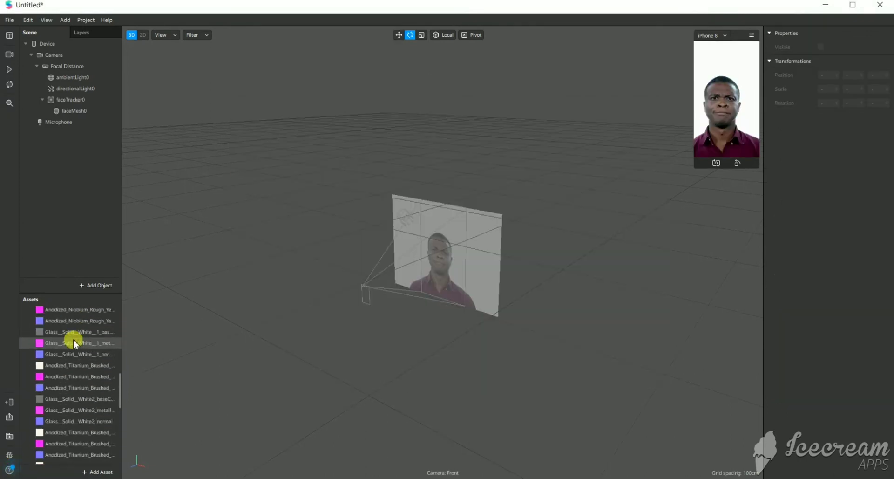
Place the imported Glasses 3D object under the face tracker in the scene.
scroll(74, 337, up, 1)
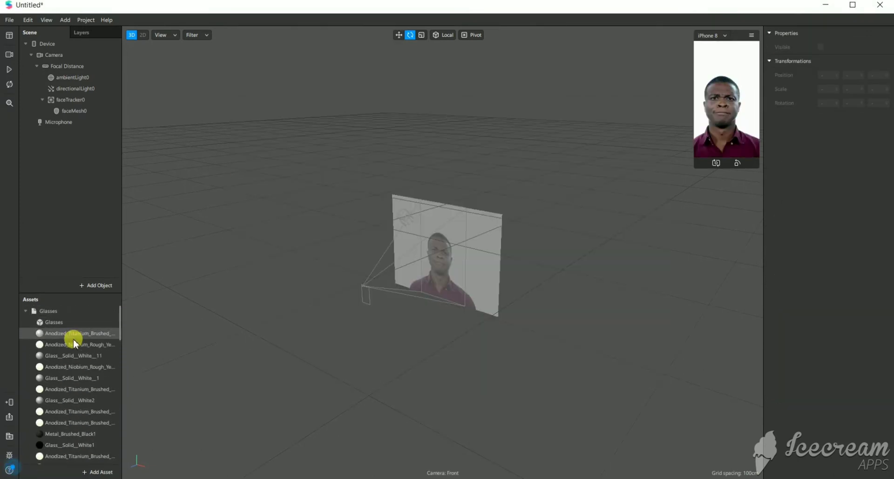
click(55, 311)
drag(54, 316, 87, 97)
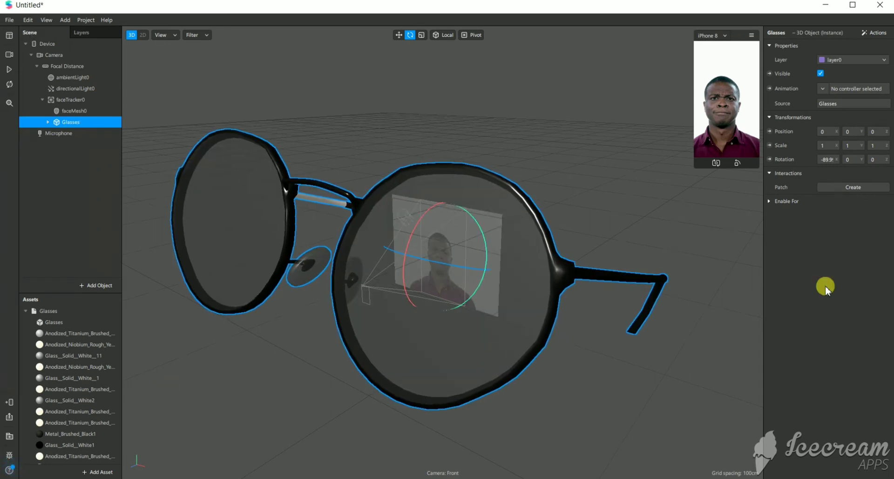
Scale the glasses down to about 0.082 in X, 0.011 in Y and 0.074 in Z to fit the face.
click(421, 35)
drag(438, 255, 443, 236)
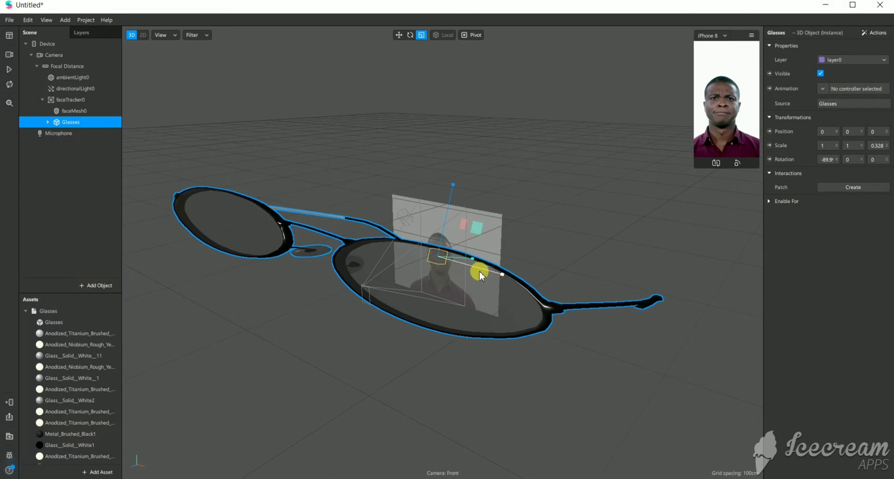
drag(500, 273, 454, 202)
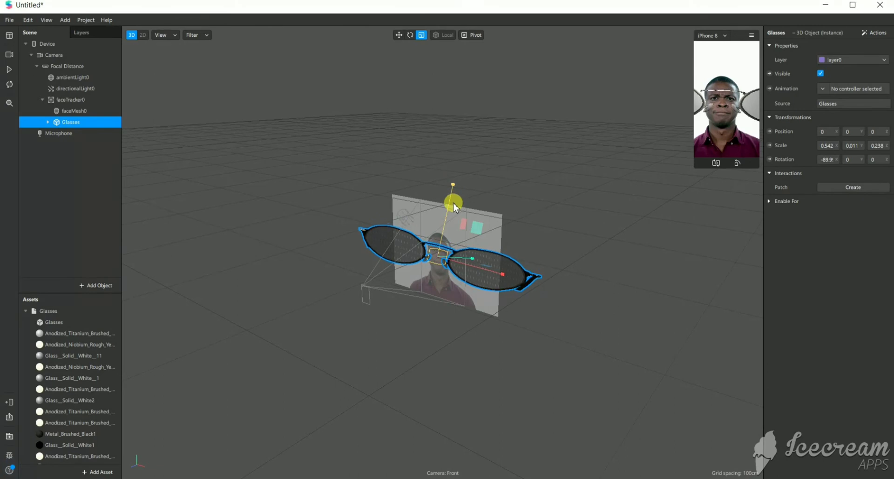
drag(504, 276, 456, 258)
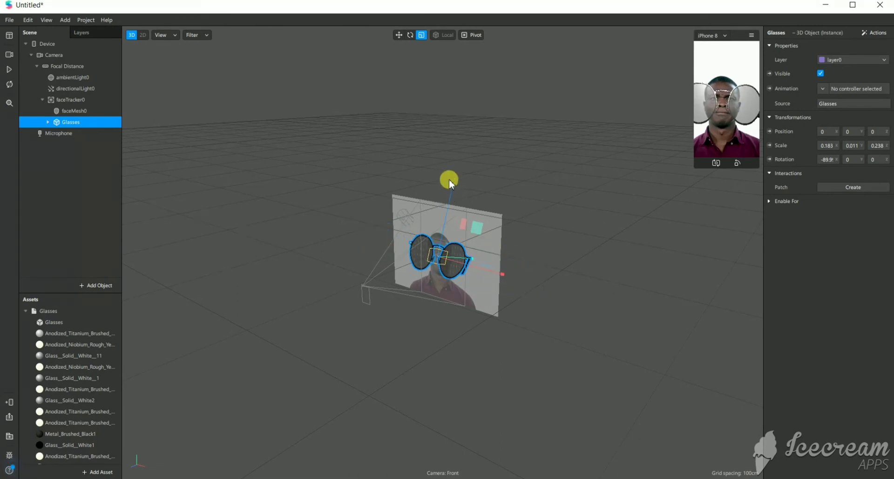
drag(453, 183, 456, 227)
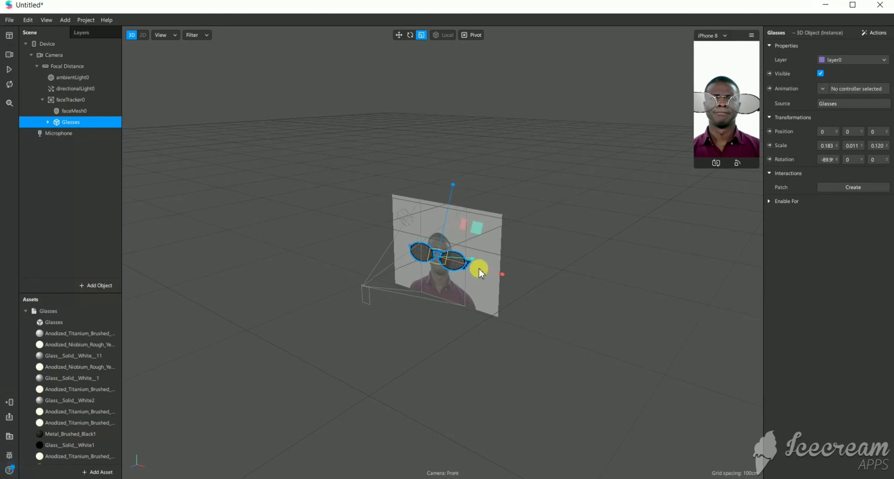
click(563, 478)
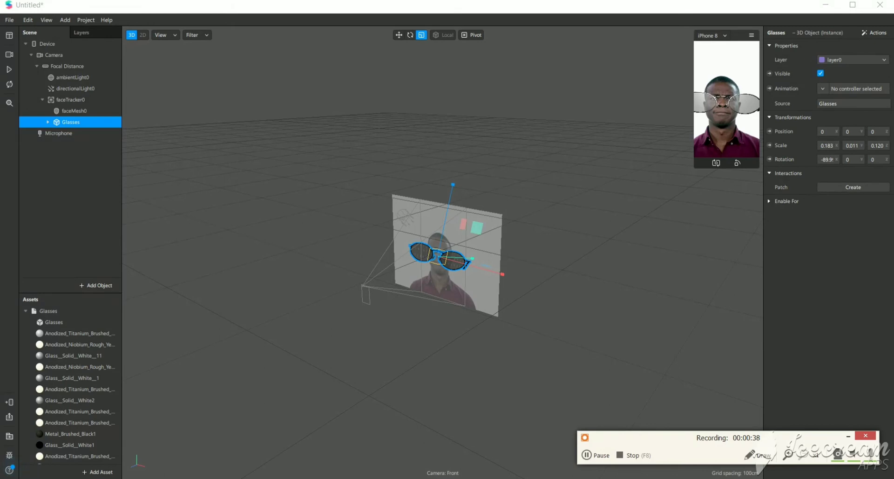
click(501, 275)
drag(501, 274, 474, 259)
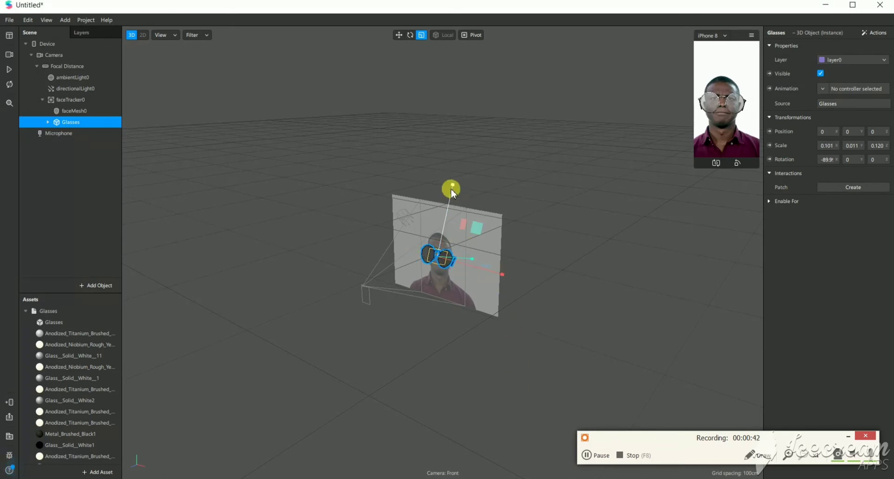
drag(452, 183, 449, 212)
drag(501, 274, 490, 269)
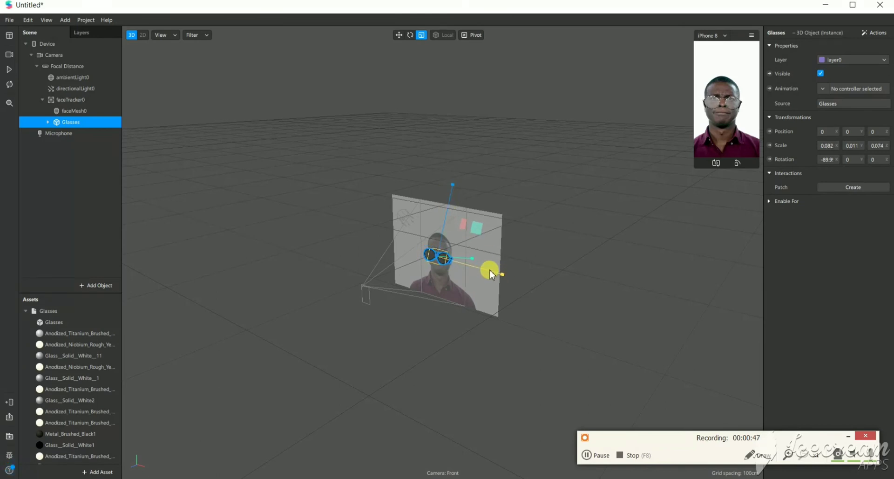
Move the glasses onto the eyes, to a position of about 0.012 in Y and 0.008 in Z.
click(399, 35)
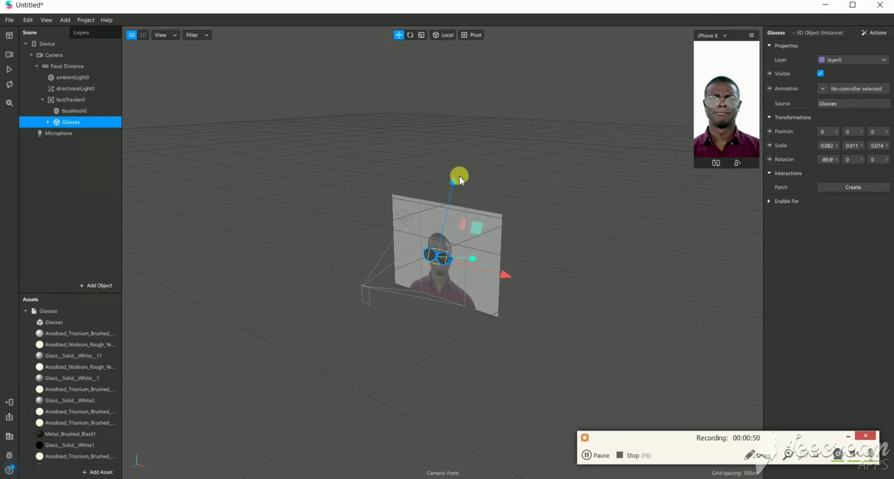
drag(455, 183, 455, 177)
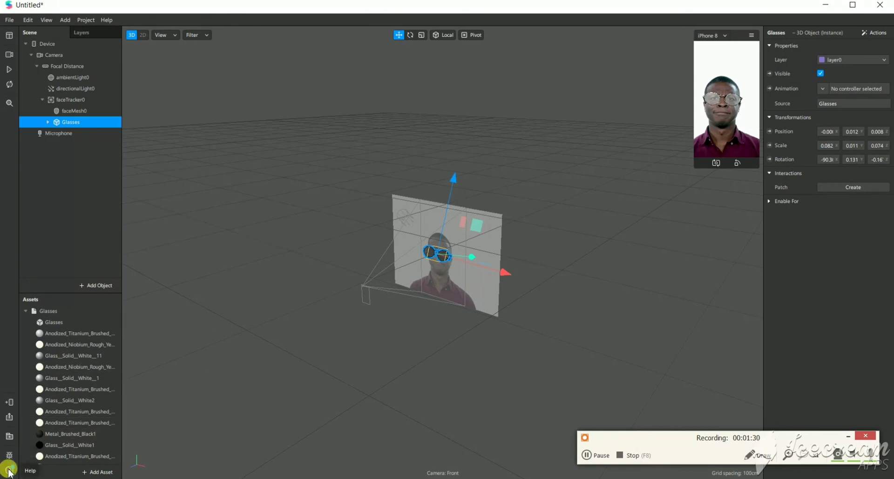
Upload the project to Spark AR Hub with the option to publish a new effect.
click(9, 417)
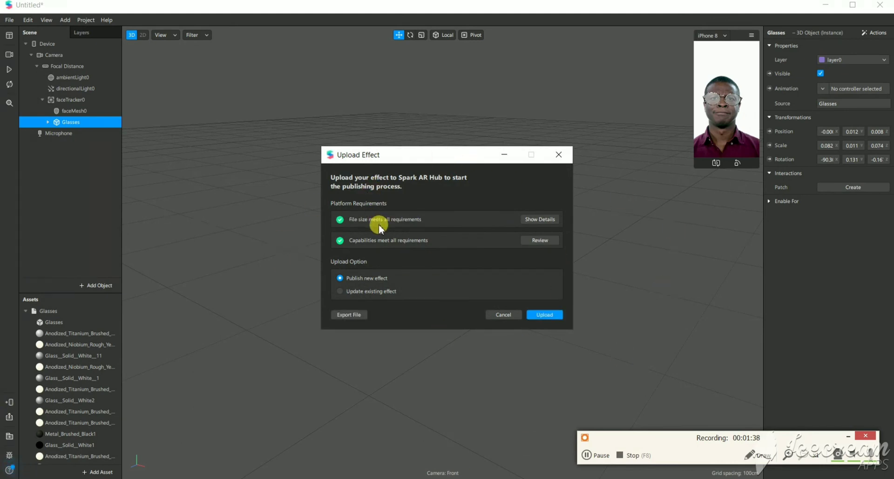
click(552, 316)
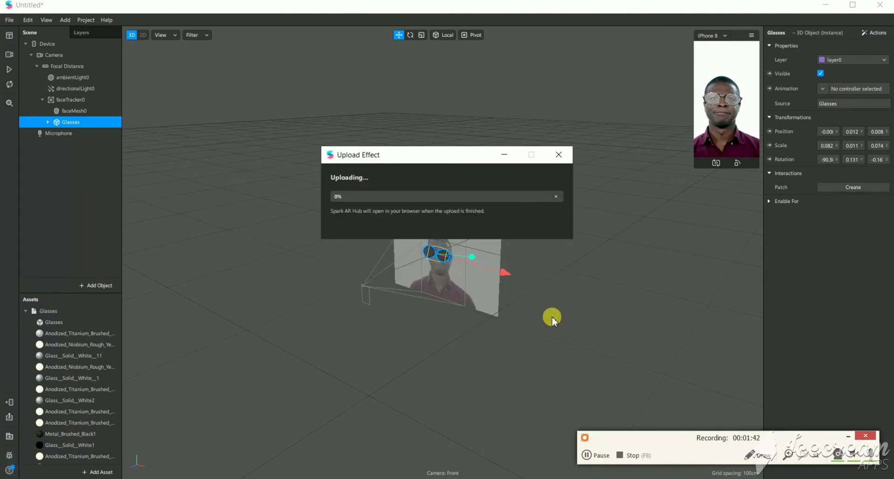